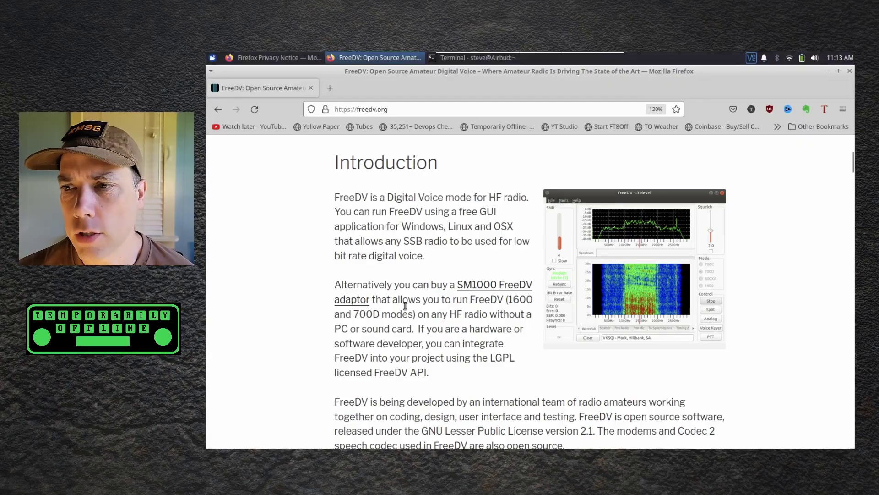
# - Scroll through freedv.org's 'Why FreeDV' and 'Here is what you need' sections
pyautogui.scroll(-5, 405, 306)
pyautogui.scroll(-5, 493, 313)
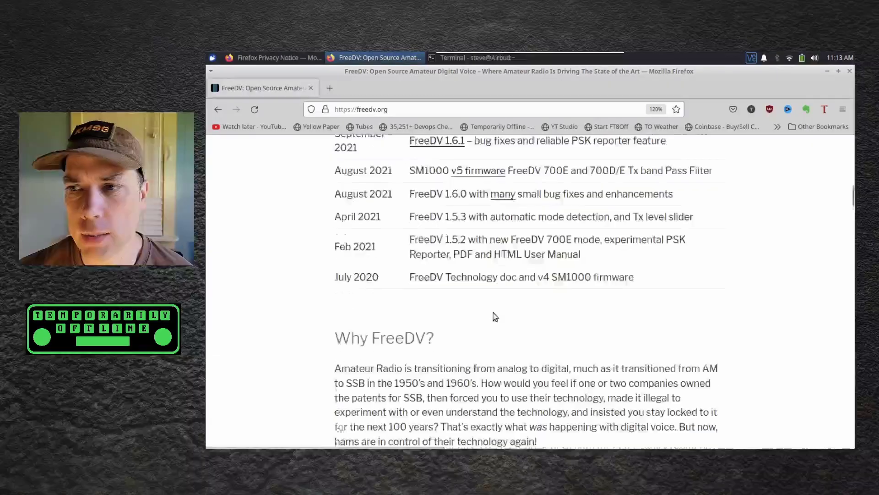
pyautogui.scroll(-1, 494, 313)
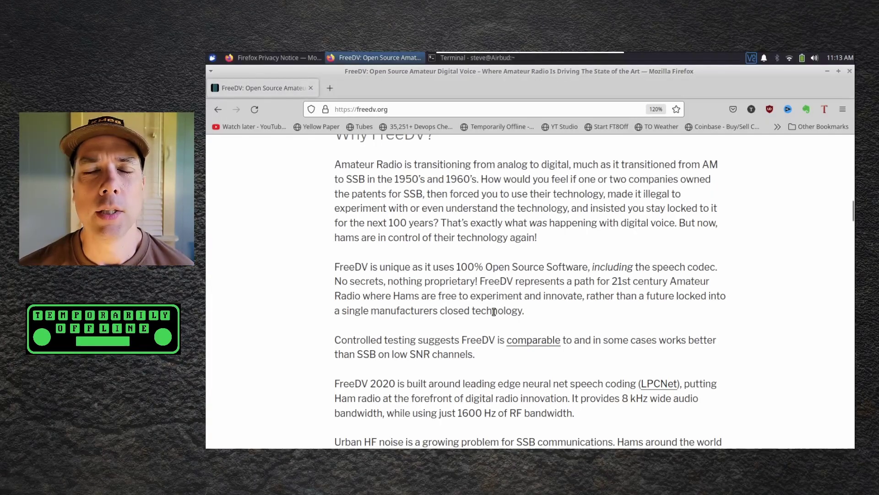
pyautogui.scroll(-5, 494, 309)
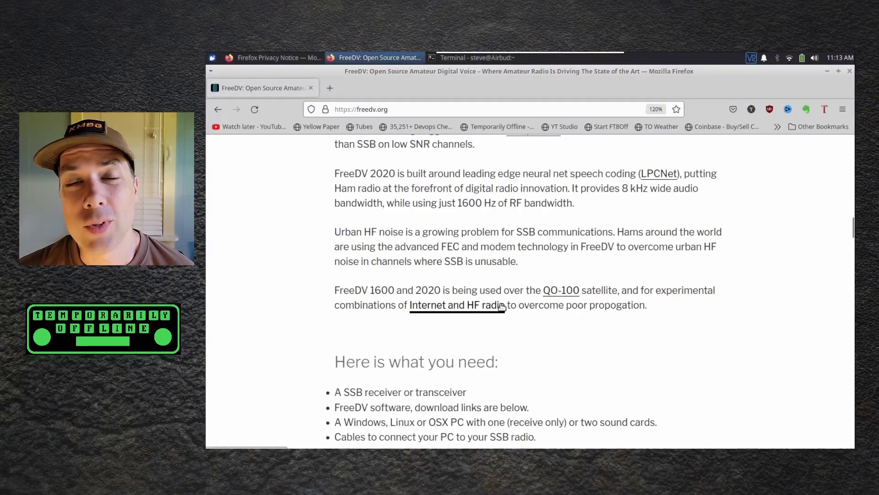
pyautogui.scroll(-1, 598, 344)
pyautogui.scroll(-2, 586, 341)
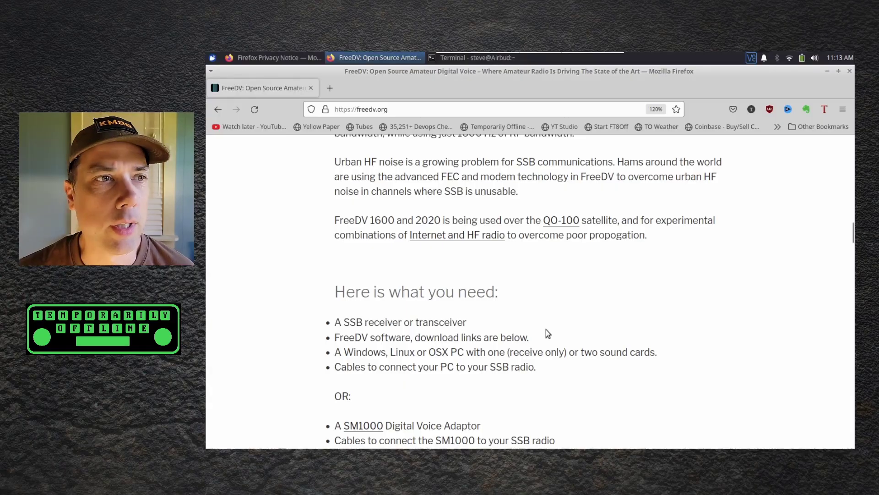
pyautogui.scroll(-12, 546, 332)
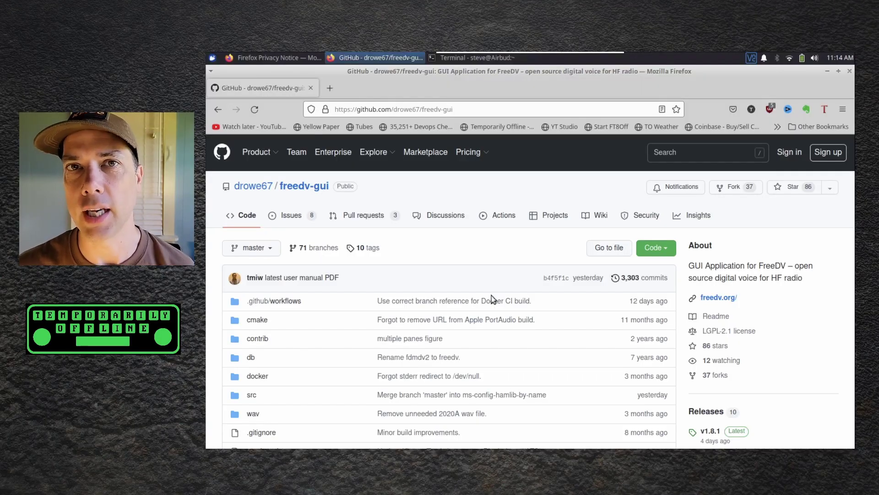
# - Scroll the freedv-gui README to 'Building on Ubuntu Linux (16-20) with PortAudio' and review its commands
pyautogui.scroll(-10, 504, 298)
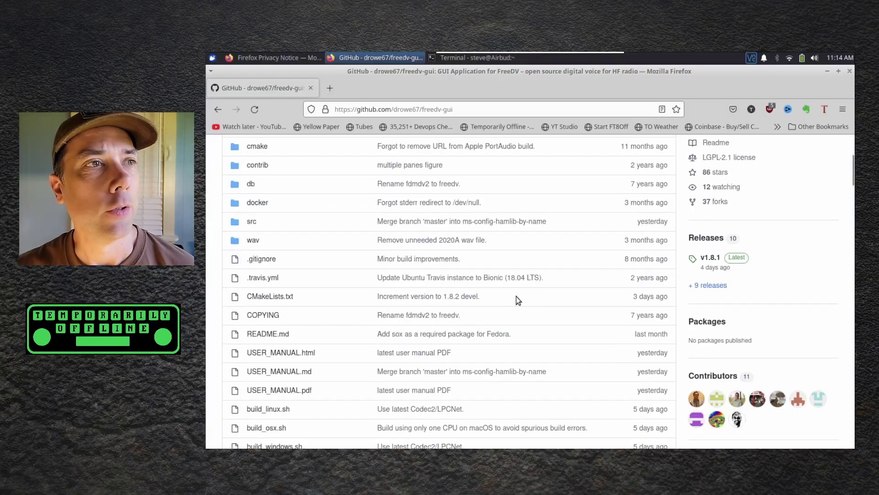
pyautogui.scroll(-5, 517, 297)
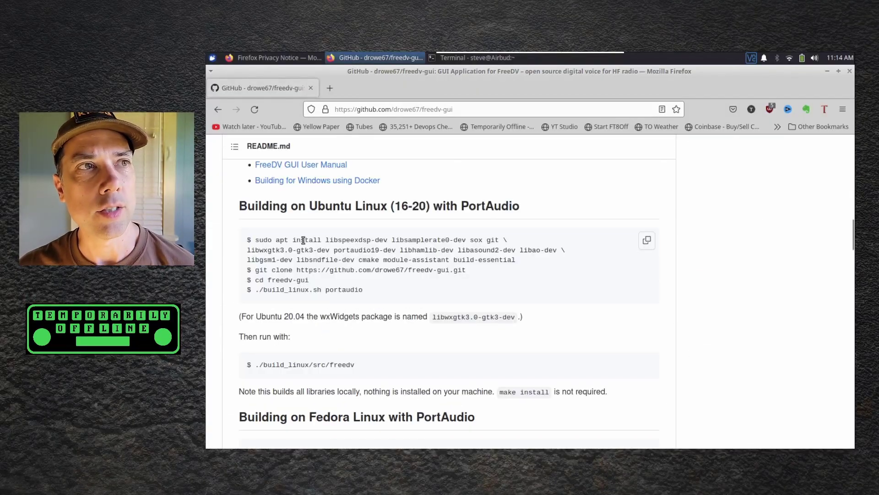
pyautogui.moveTo(297, 240); pyautogui.dragTo(398, 291)
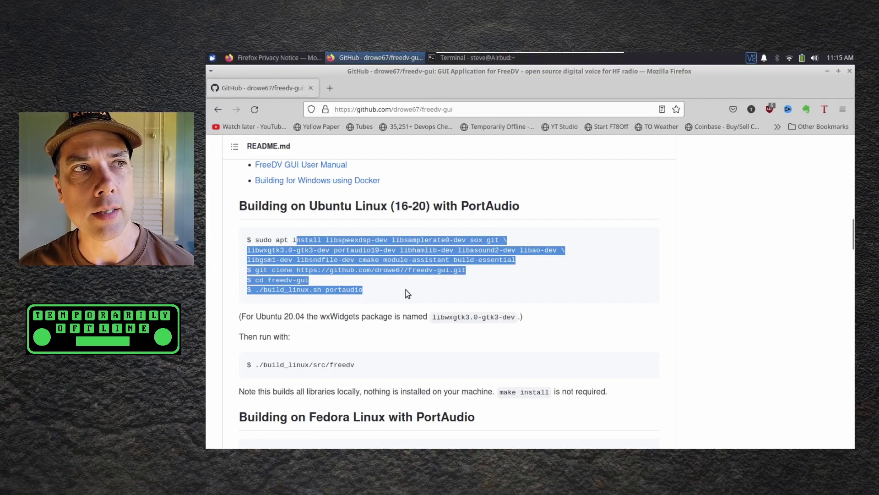
pyautogui.click(435, 283)
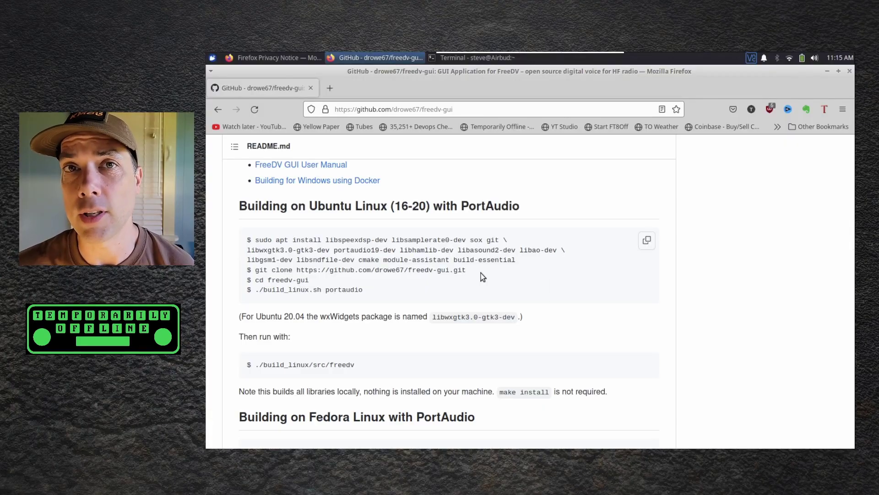
pyautogui.click(462, 59)
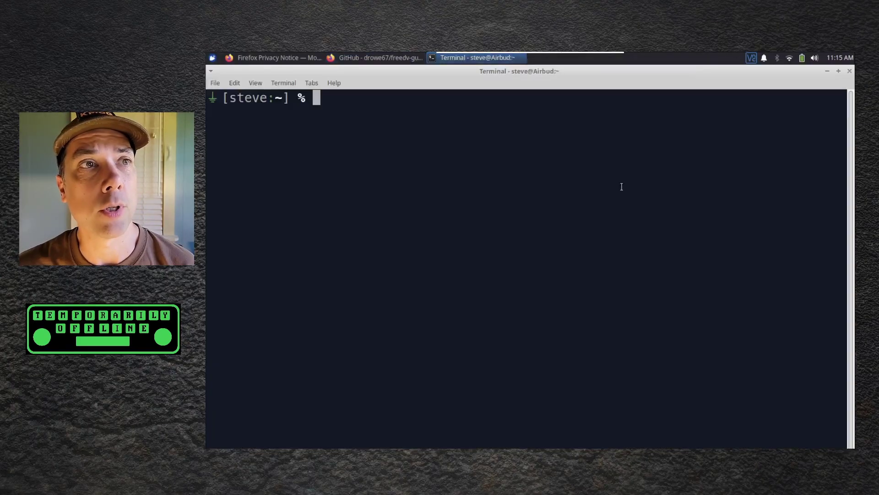
# - Shrink the terminal to a window on the right and select the README's three-line sudo apt install command
pyautogui.doubleClick(284, 71)
pyautogui.moveTo(288, 68); pyautogui.dragTo(624, 137)
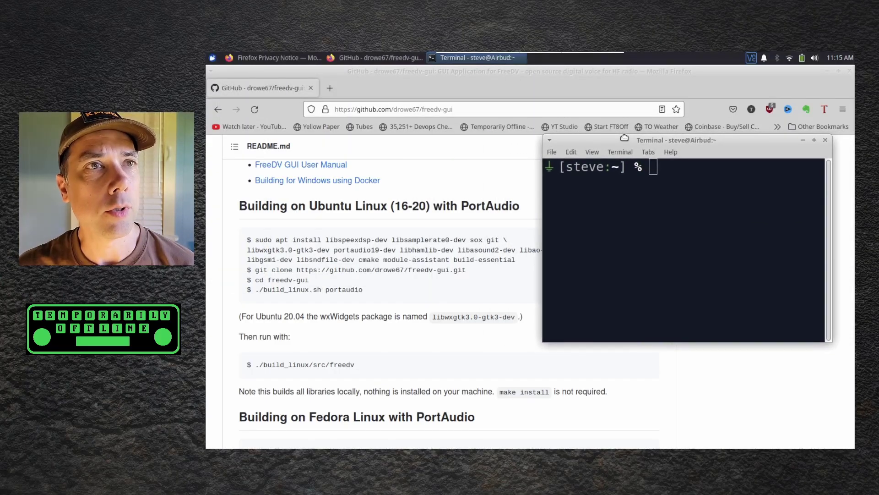
pyautogui.click(487, 236)
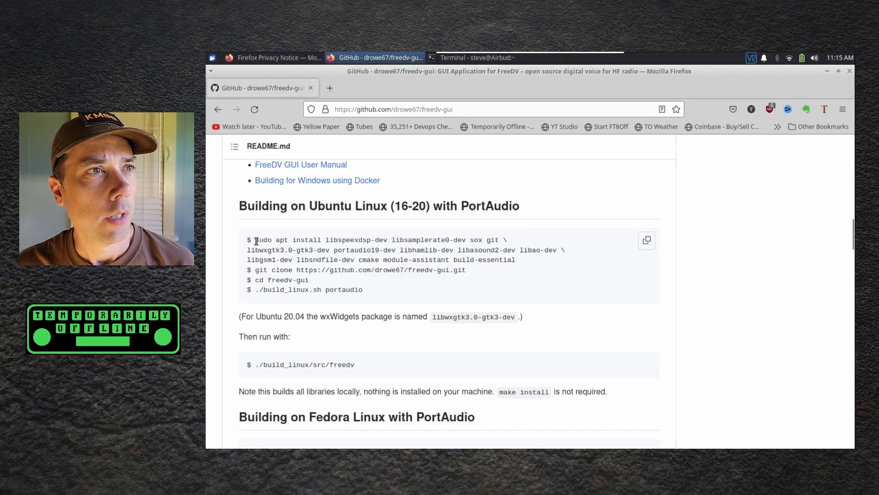
pyautogui.moveTo(255, 240); pyautogui.dragTo(525, 258)
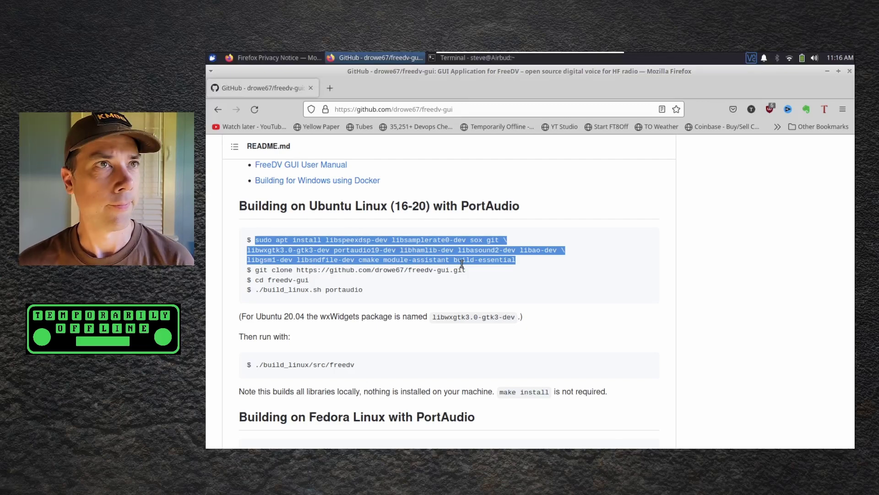
# - Copy the sudo apt install dependency command into the terminal and run it
pyautogui.rightClick(442, 245)
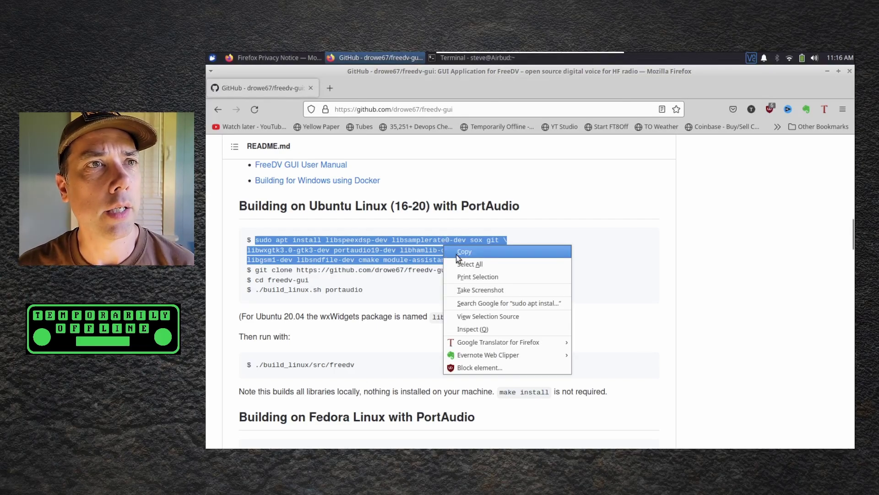
pyautogui.click(458, 254)
pyautogui.click(476, 57)
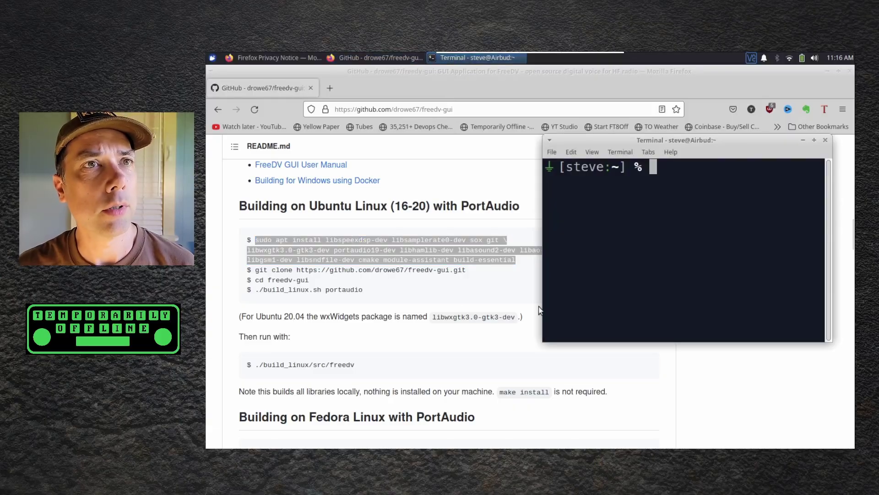
pyautogui.rightClick(647, 277)
pyautogui.click(671, 337)
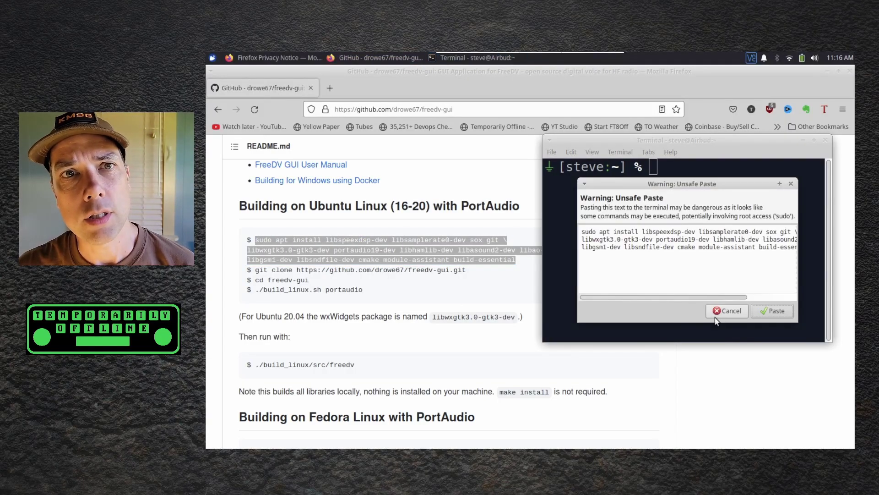
pyautogui.click(773, 311)
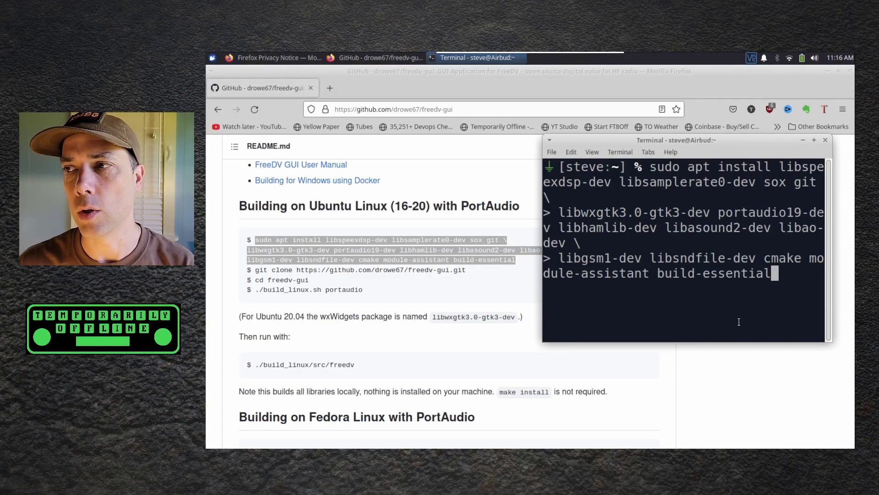
pyautogui.press('Return')
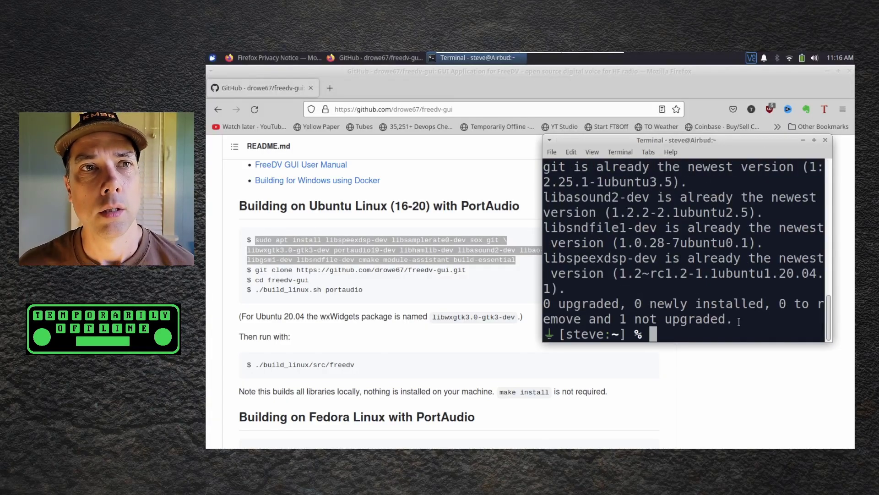
# - Maximize the terminal, confirm all packages are already newest, and select the README's git clone line
pyautogui.doubleClick(643, 139)
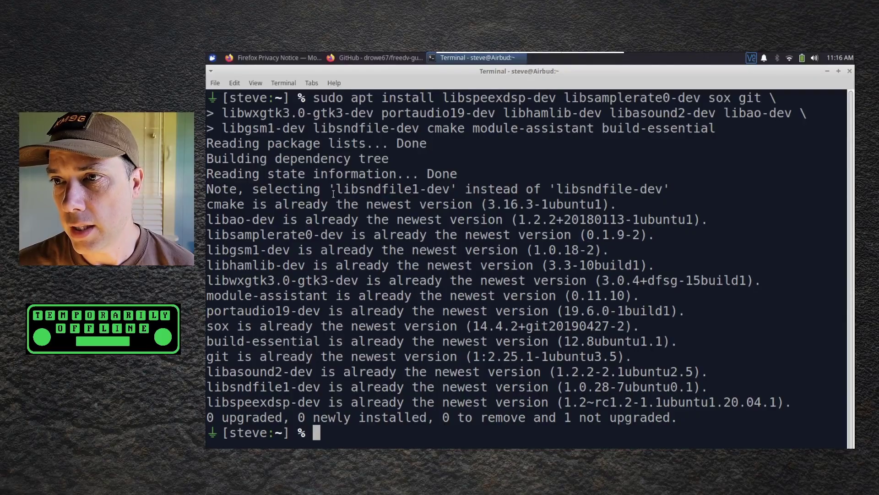
pyautogui.moveTo(333, 193); pyautogui.dragTo(579, 416)
pyautogui.click(489, 389)
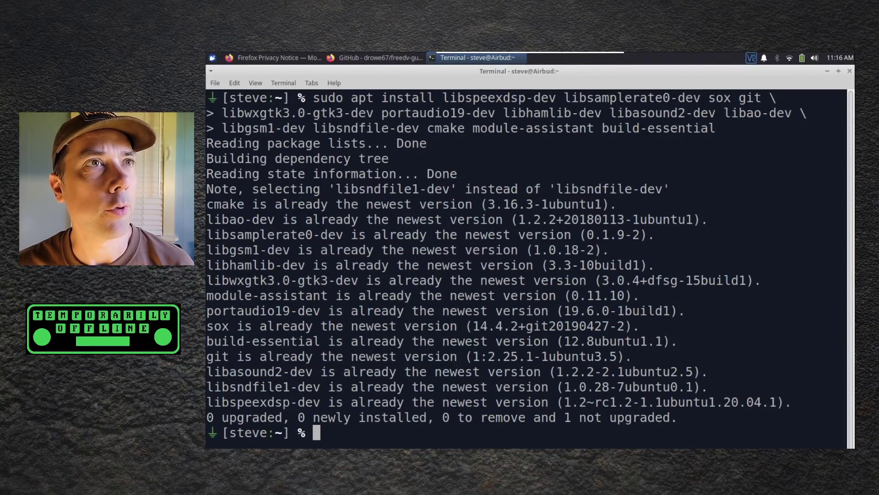
pyautogui.hotkey('alt', 'Tab')
pyautogui.moveTo(445, 269)
pyautogui.mouseDown()
pyautogui.moveTo(355, 260)
pyautogui.moveTo(260, 272)
pyautogui.mouseUp()
# - Copy the git clone command and run pwd to confirm the current folder is /home/steve
pyautogui.rightClick(260, 272)
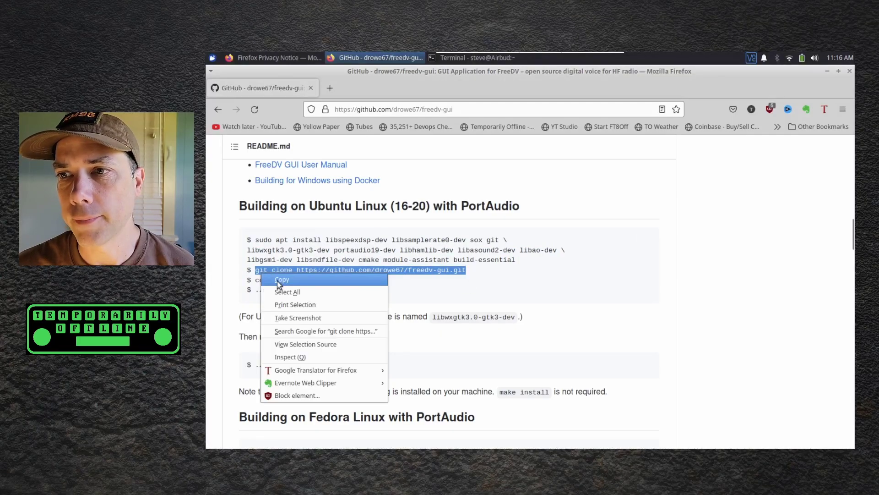
pyautogui.click(280, 281)
pyautogui.click(475, 57)
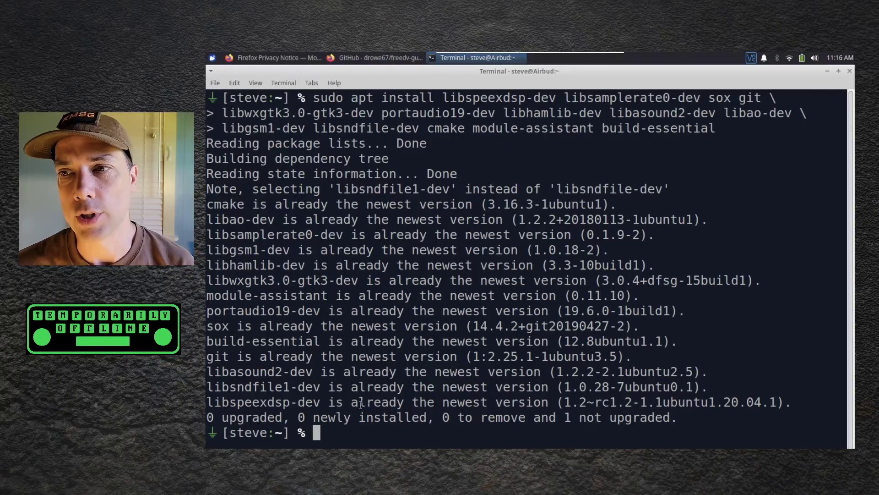
pyautogui.write('pwd')
pyautogui.press('Return')
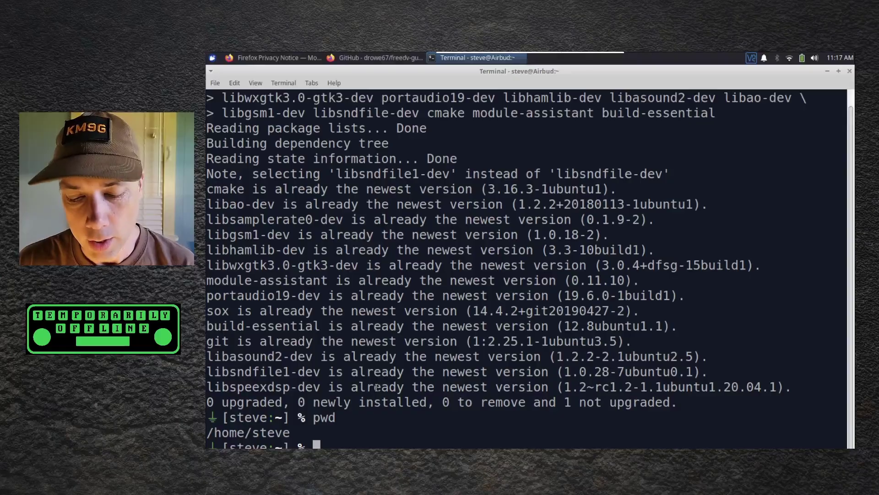
pyautogui.rightClick(369, 181)
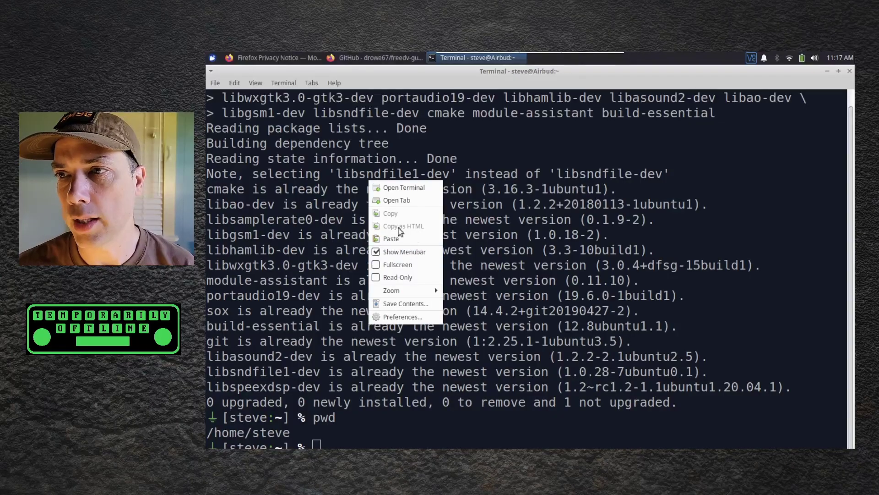
pyautogui.press('Escape')
pyautogui.click(375, 57)
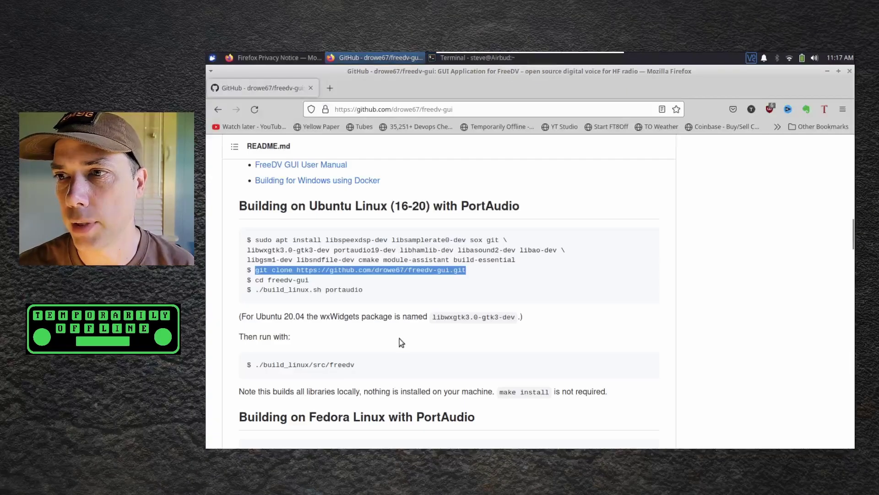
pyautogui.rightClick(369, 271)
pyautogui.click(409, 279)
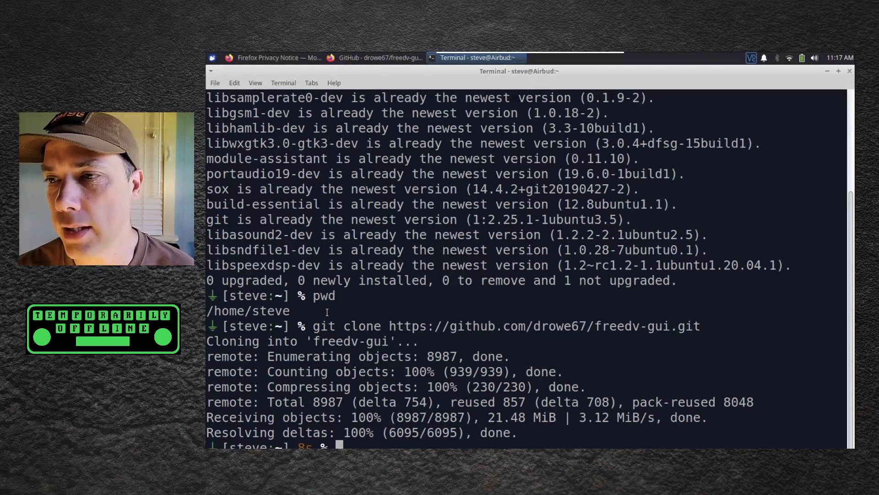
# - Copy './build_linux.sh portaudio' from the README and cd into the freedv-gui folder
pyautogui.click(357, 62)
pyautogui.moveTo(255, 270); pyautogui.dragTo(465, 270)
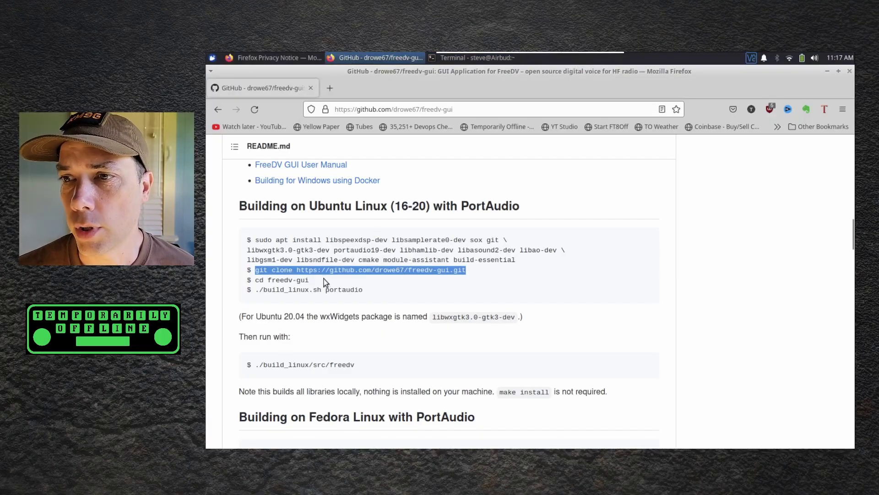
pyautogui.moveTo(367, 289); pyautogui.dragTo(256, 289)
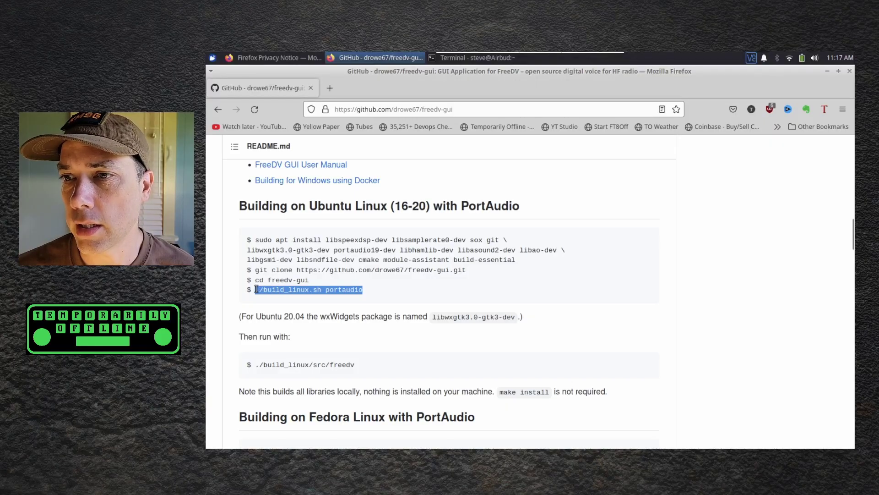
pyautogui.rightClick(291, 290)
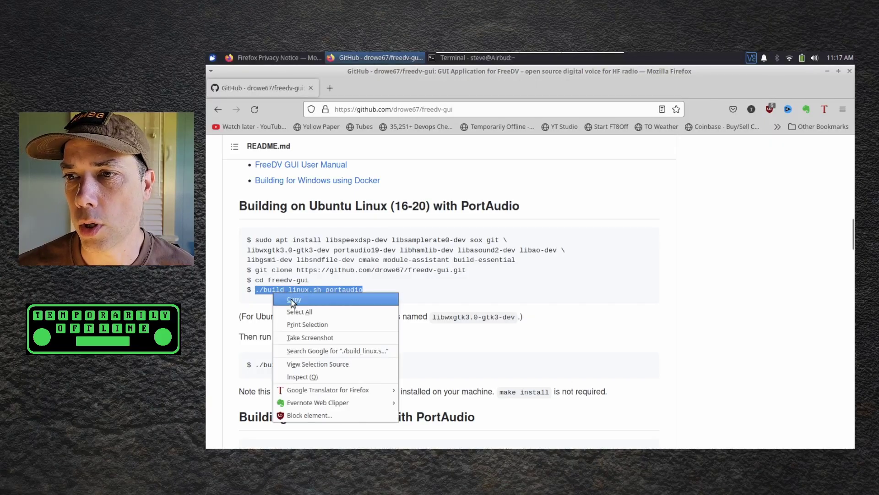
pyautogui.click(295, 298)
pyautogui.click(455, 59)
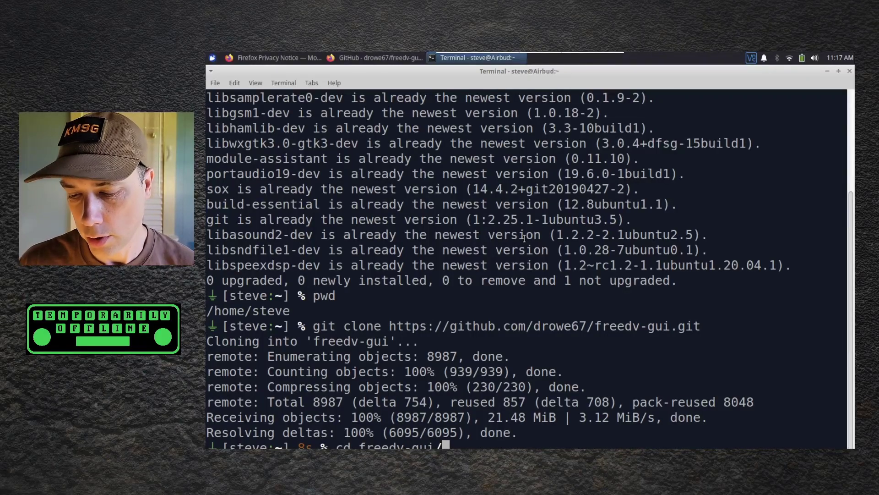
pyautogui.press('Return')
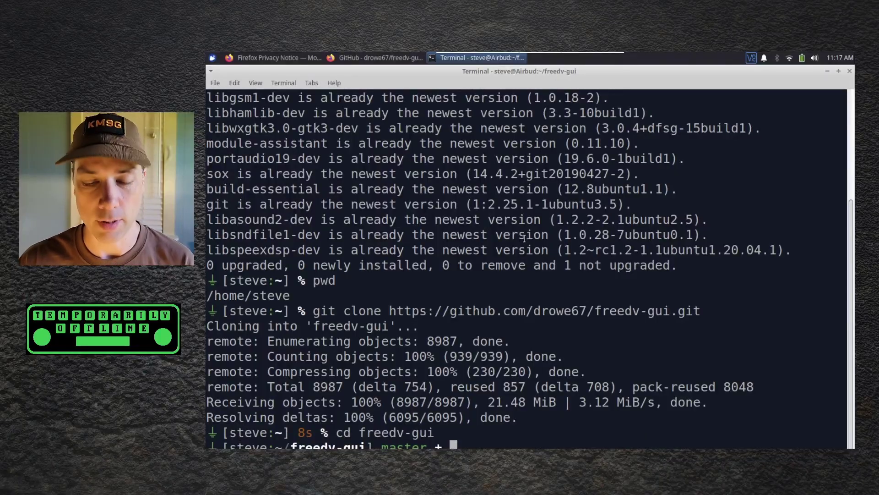
# - Paste and run ./build_linux.sh portaudio to compile FreeDV
pyautogui.rightClick(431, 277)
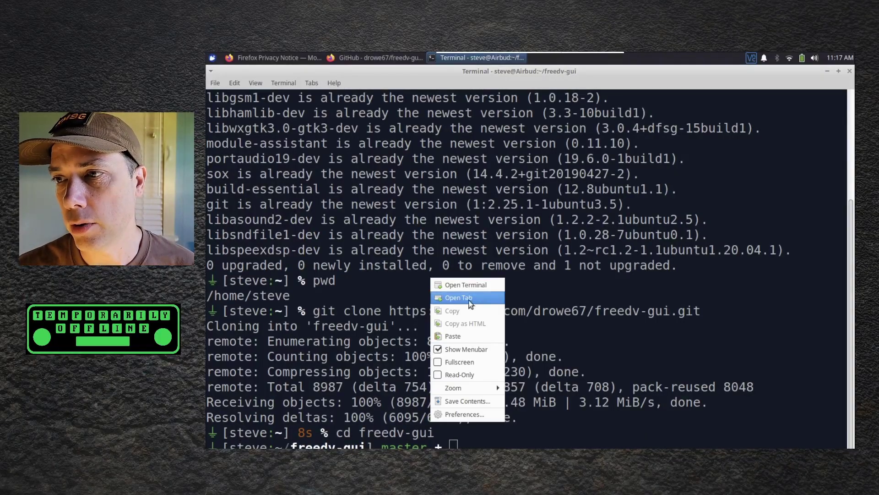
pyautogui.click(474, 339)
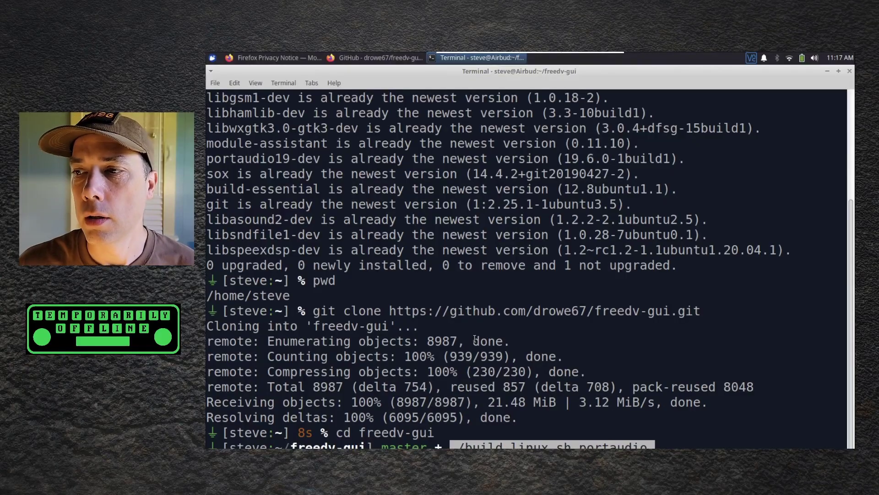
pyautogui.press('Return')
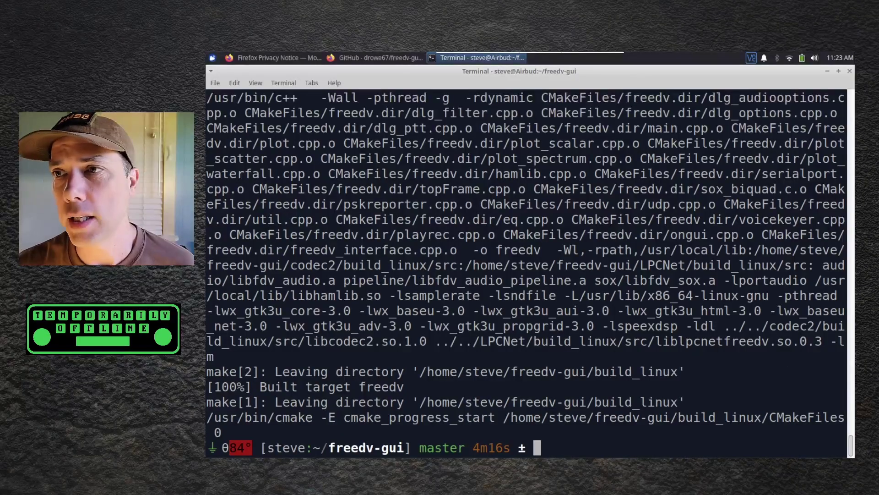
# - Select the launch command ./build_linux/src/freedv in the README
pyautogui.click(367, 57)
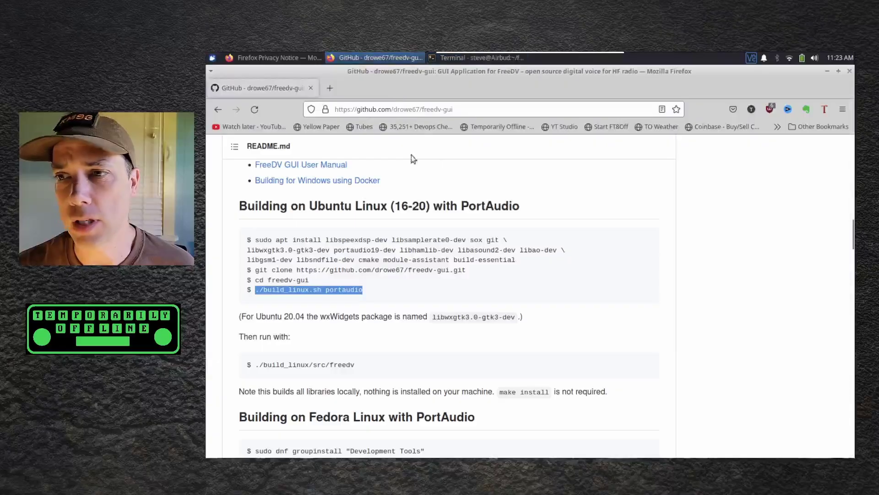
pyautogui.scroll(-4, 502, 277)
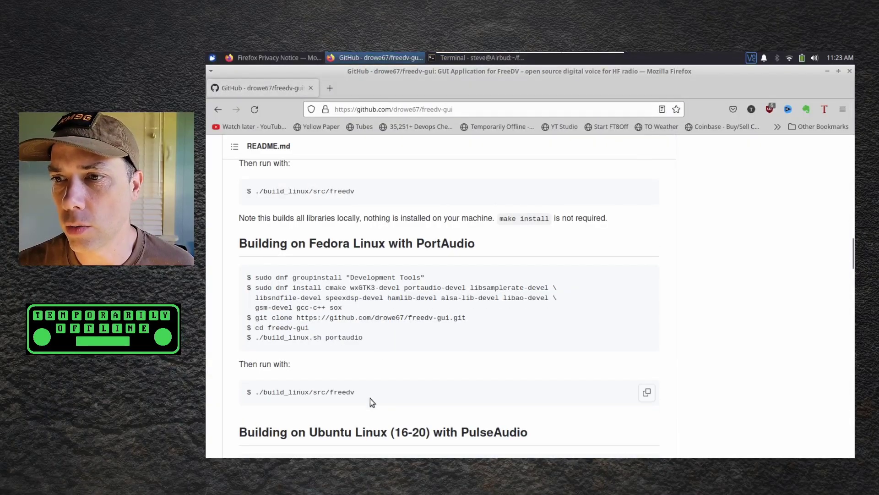
pyautogui.moveTo(371, 394); pyautogui.dragTo(255, 393)
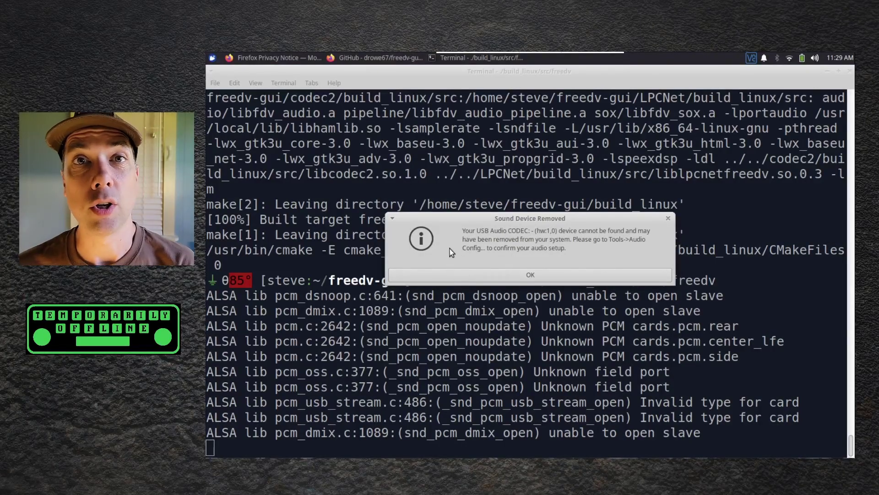
# - Dismiss the Sound Device Removed warning and open Tools > Audio Config
pyautogui.click(502, 273)
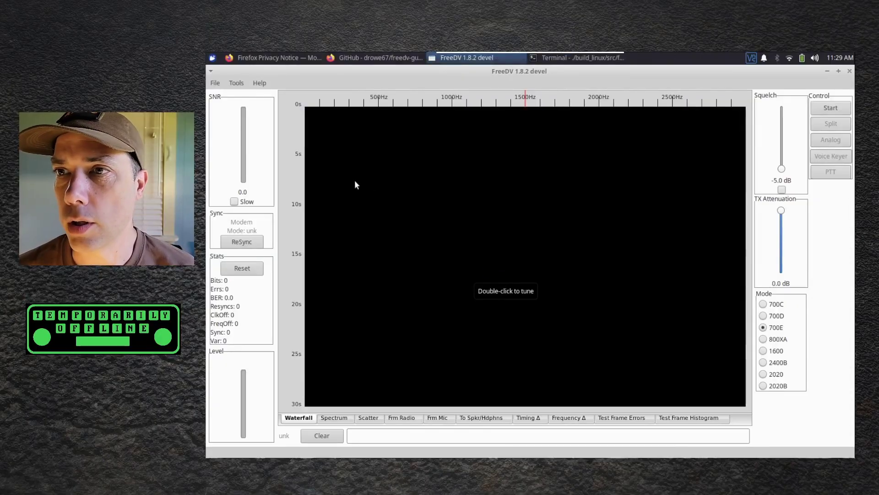
pyautogui.click(237, 82)
pyautogui.click(255, 94)
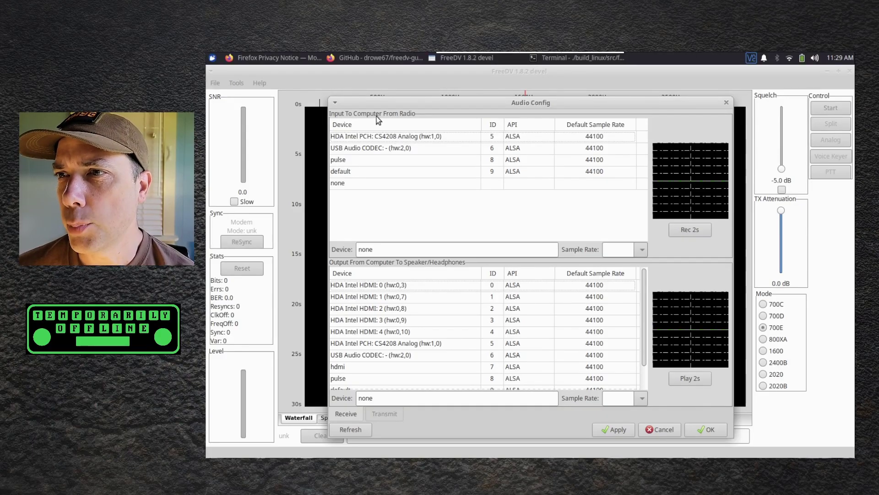
# - Set receive input to USB Audio CODEC and output to HDA Intel PCH, testing with Rec 2s and Play 2s
pyautogui.click(386, 148)
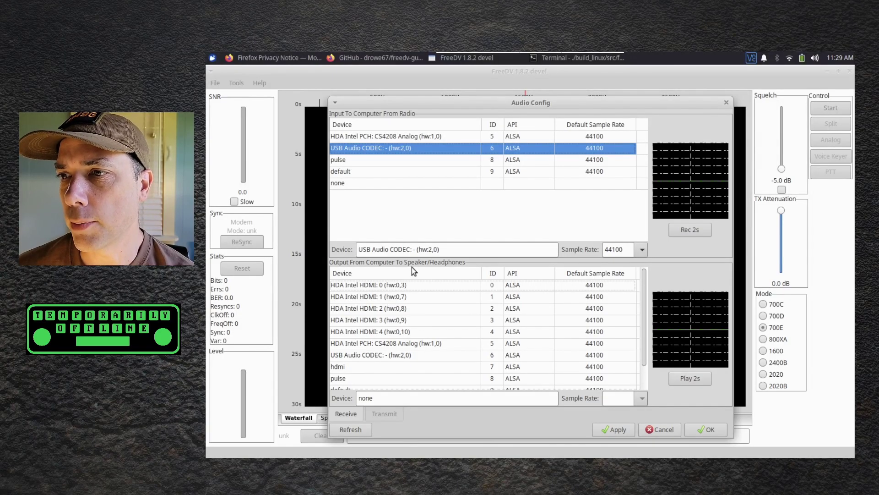
pyautogui.click(362, 345)
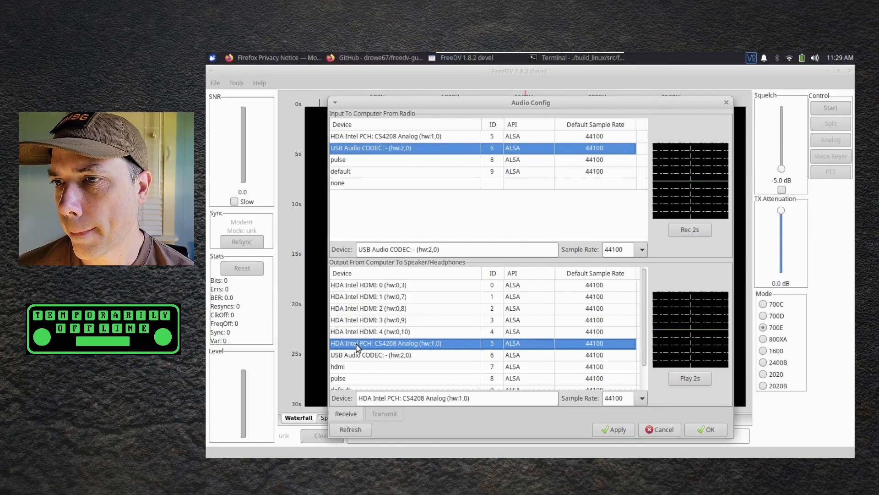
pyautogui.click(680, 231)
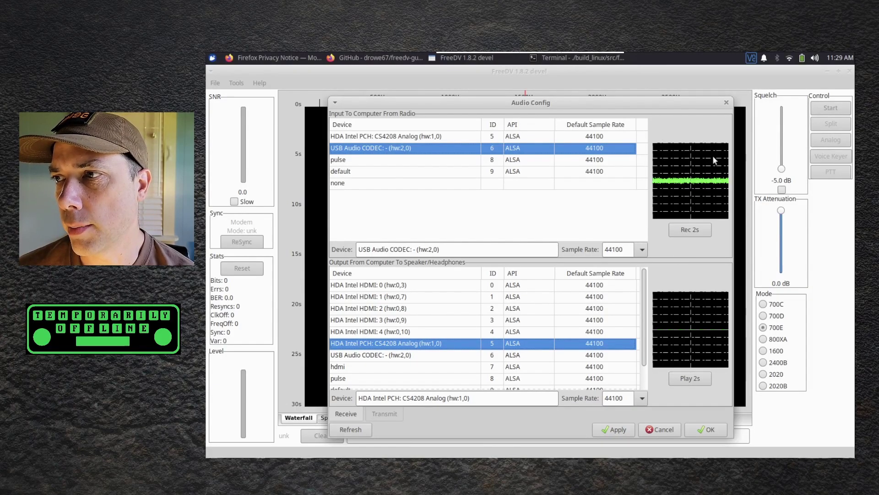
pyautogui.click(685, 380)
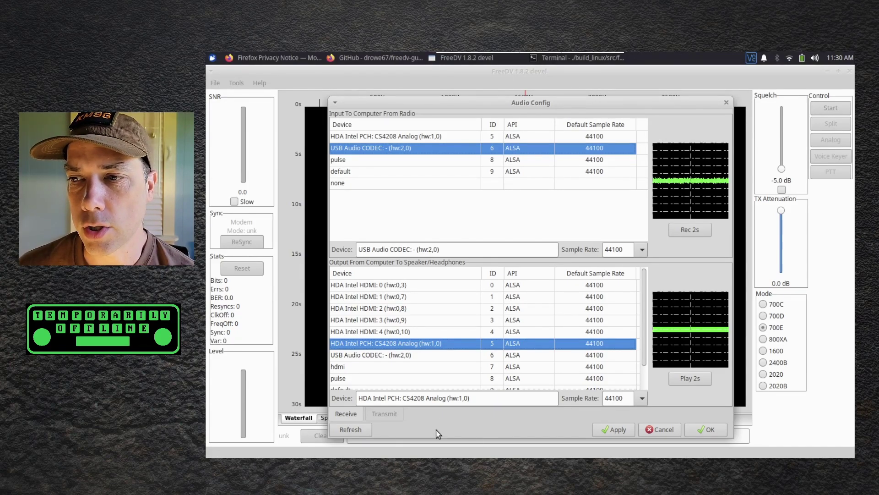
pyautogui.click(394, 413)
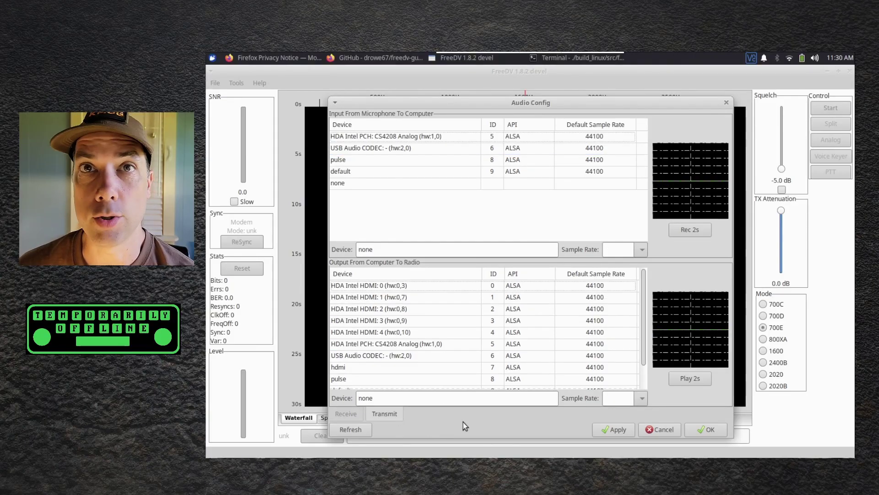
# - Try USB Audio CODEC as transmit microphone and HDA Intel PCH as output, testing with Rec/Play 2s
pyautogui.click(403, 137)
pyautogui.click(393, 148)
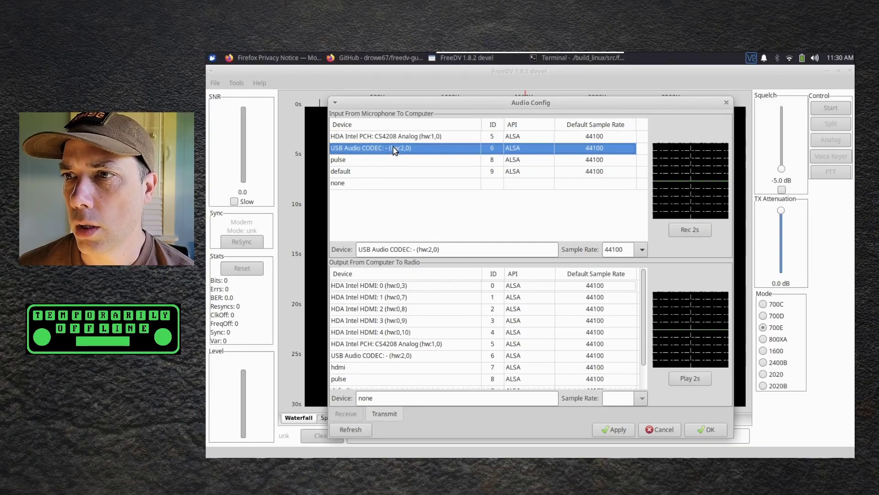
pyautogui.click(378, 345)
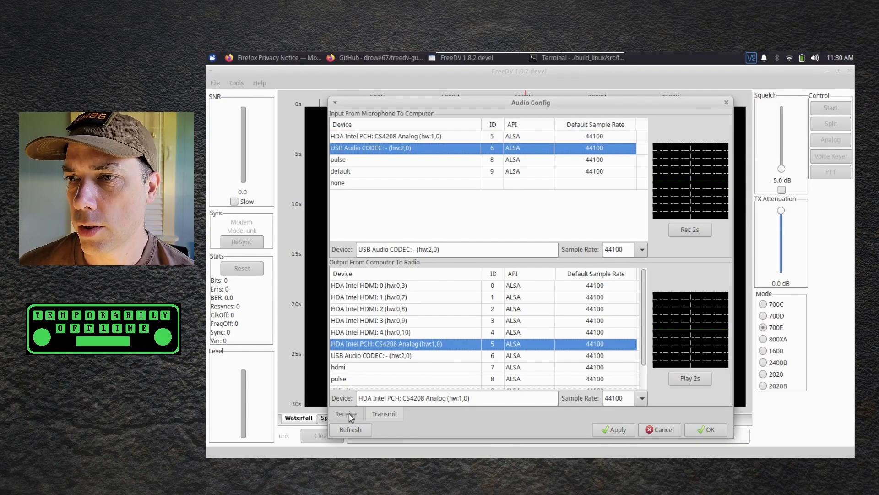
pyautogui.click(349, 414)
pyautogui.click(389, 414)
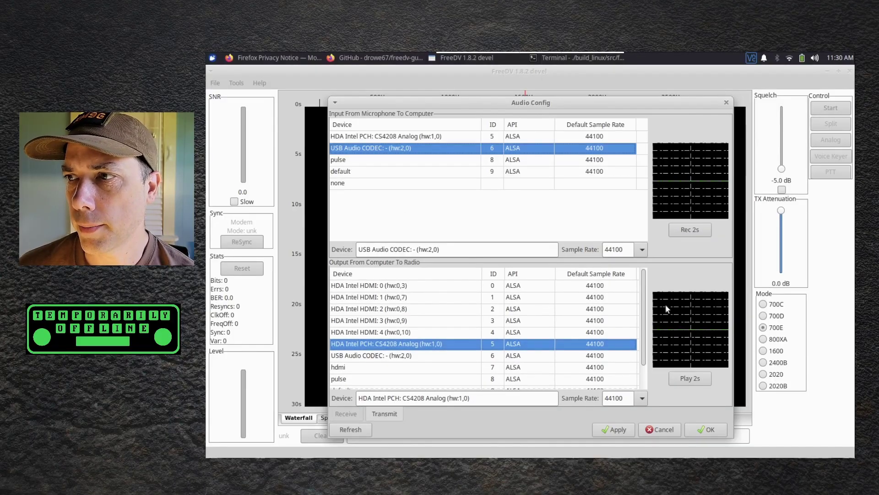
pyautogui.click(690, 229)
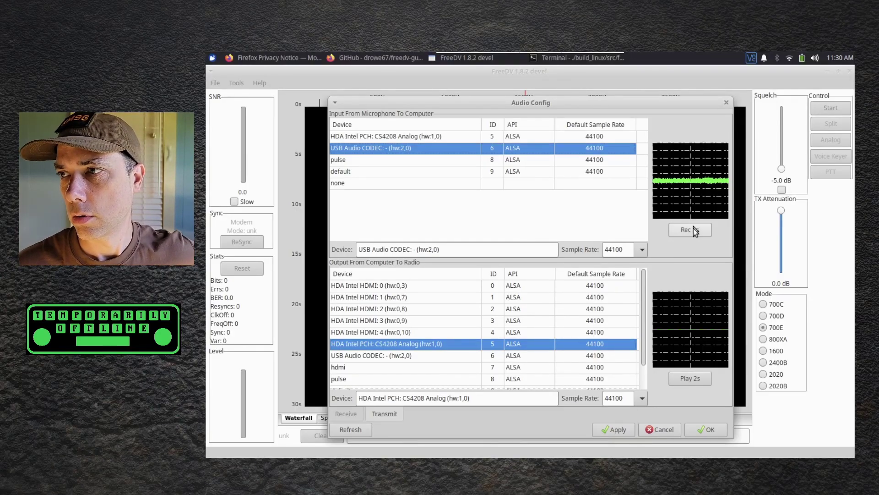
pyautogui.click(694, 232)
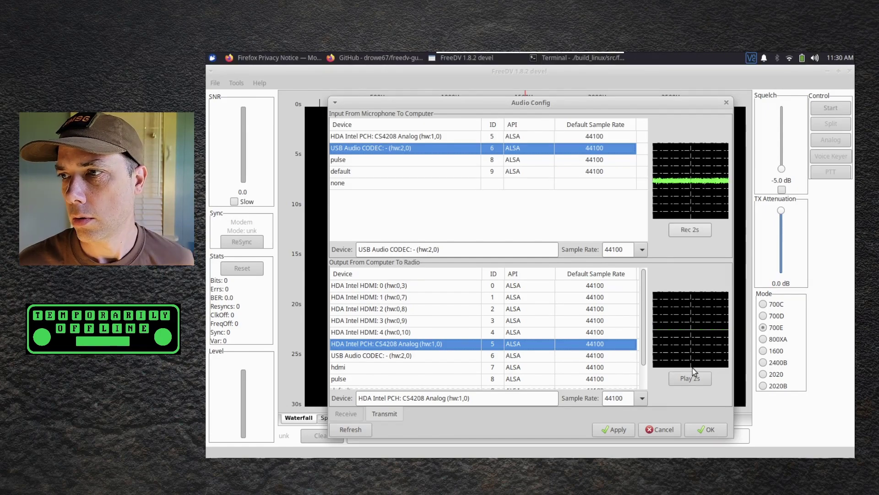
pyautogui.click(695, 381)
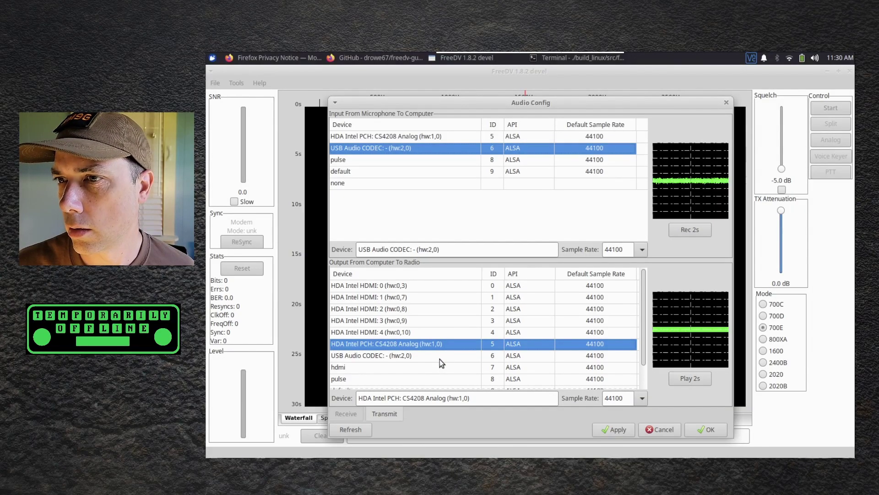
# - Switch transmit to HDA Intel PCH microphone and USB Audio CODEC radio output, then retest with Rec/Play 2s
pyautogui.click(440, 359)
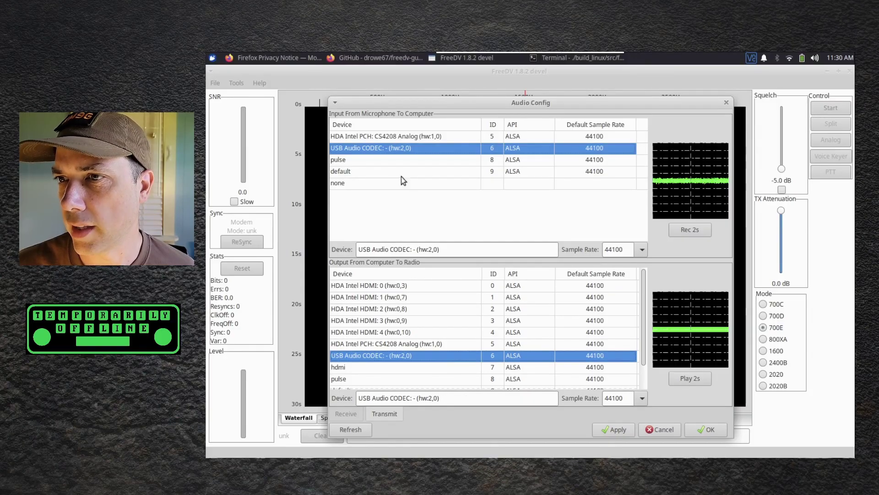
pyautogui.click(370, 139)
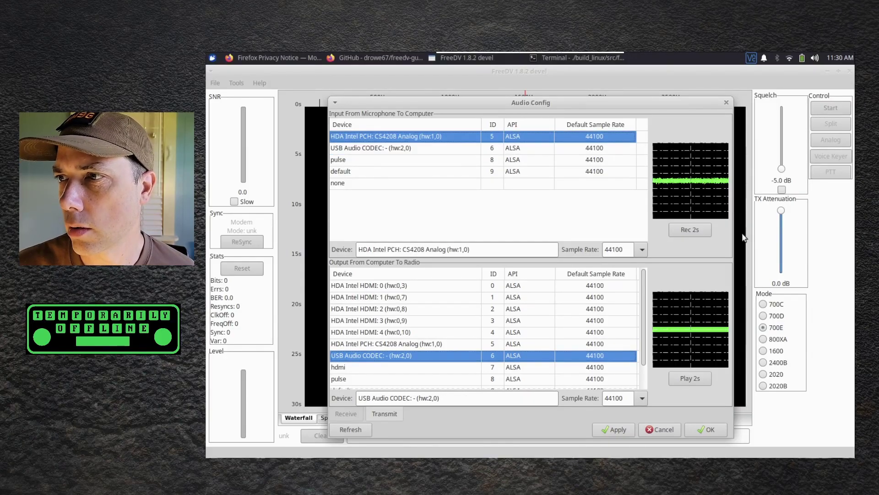
pyautogui.click(701, 230)
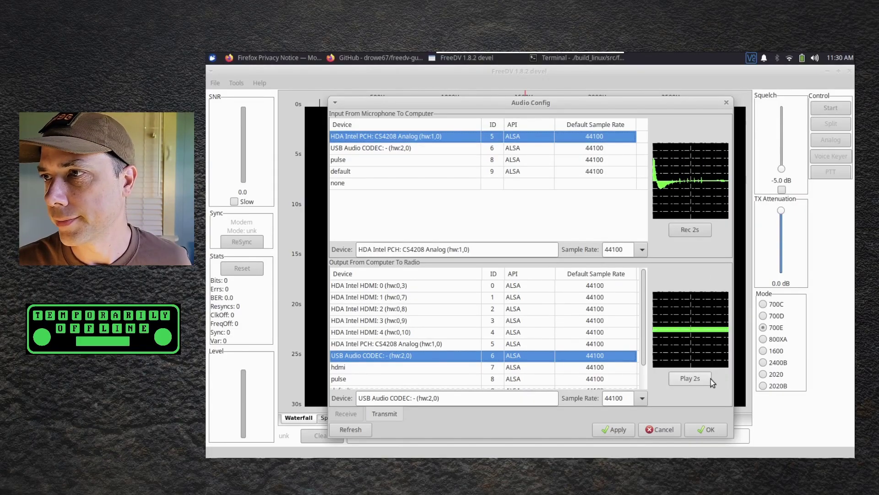
pyautogui.click(696, 379)
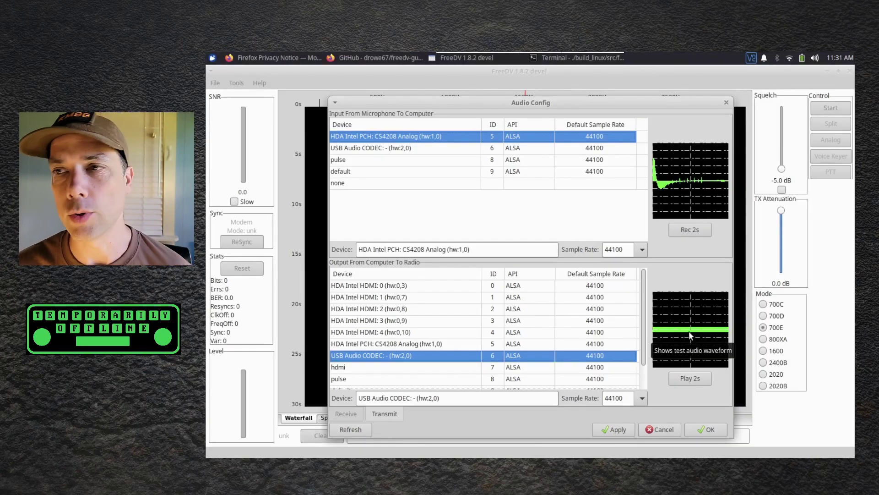
pyautogui.click(356, 417)
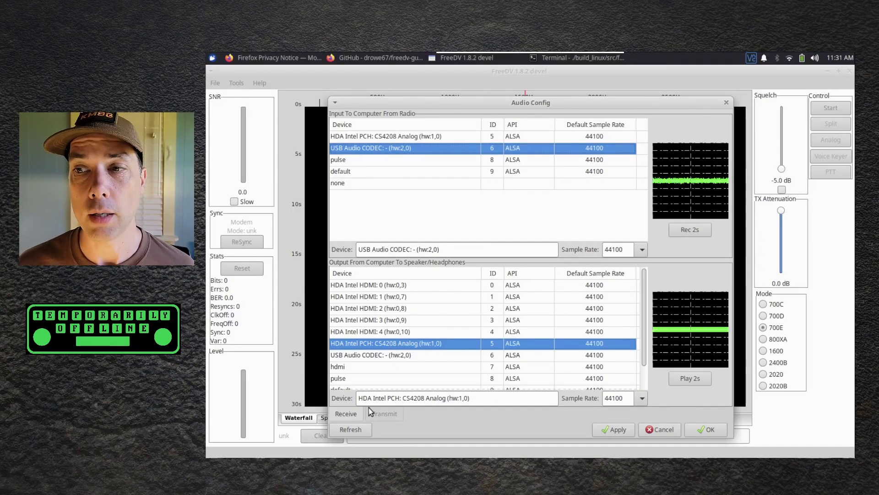
pyautogui.click(380, 413)
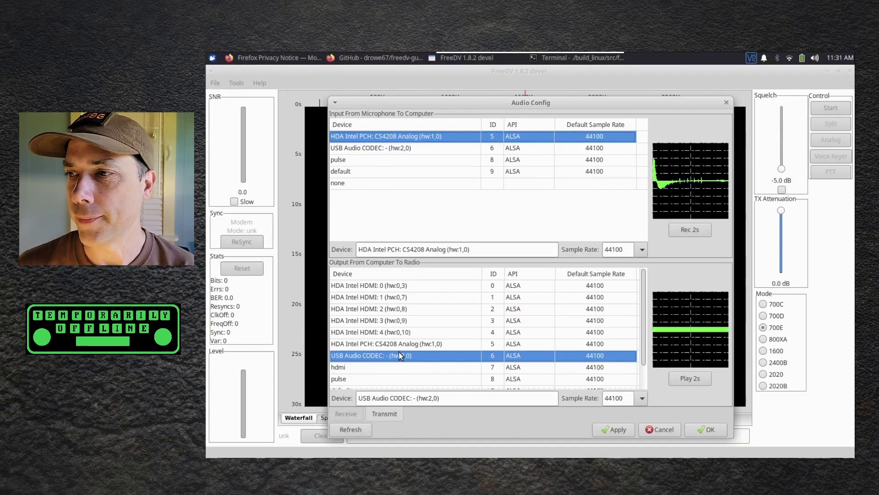
# - Save the audio settings, then set Hamlib PTT for an Icom IC-7300 (/dev/ttyUSB0, 19200, address 94) and test it
pyautogui.click(690, 431)
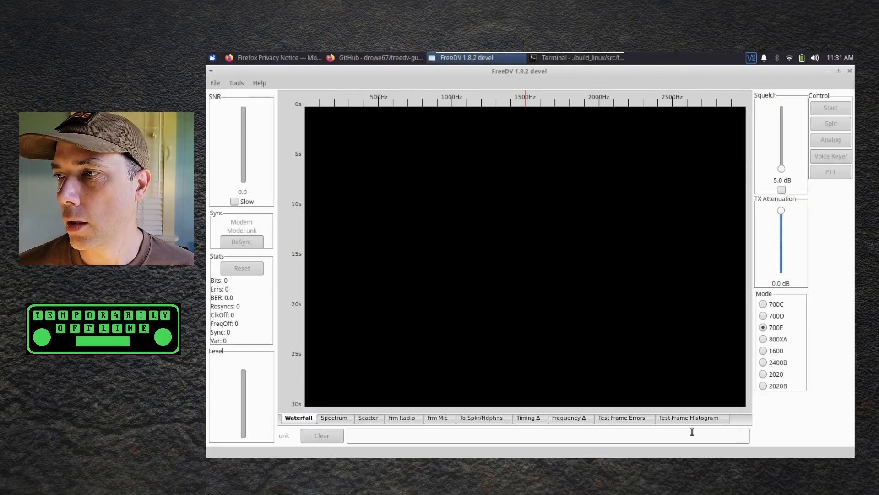
pyautogui.click(241, 87)
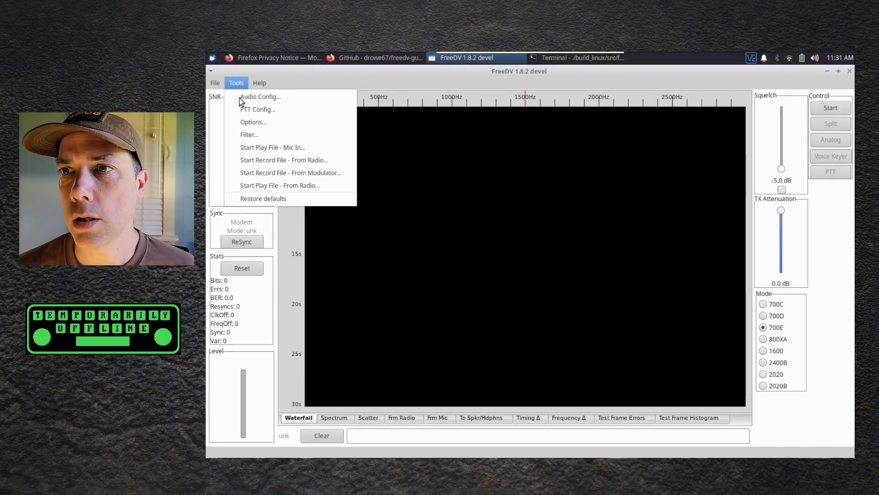
pyautogui.click(256, 110)
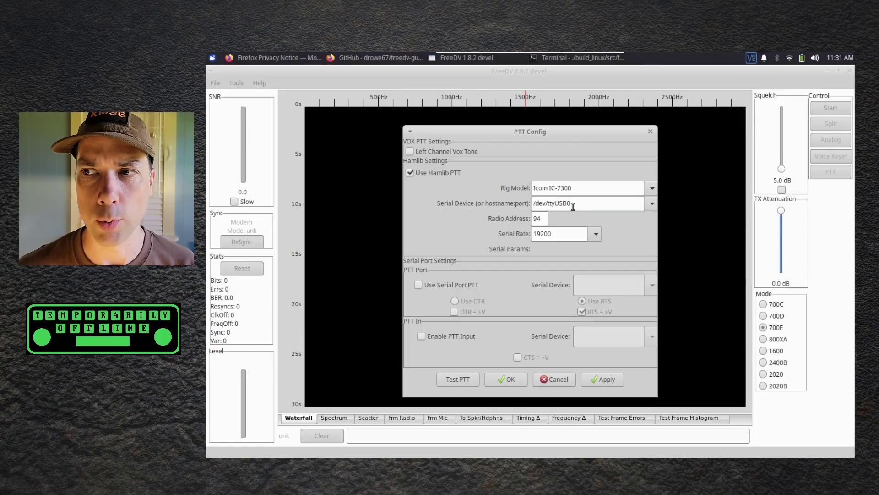
pyautogui.moveTo(545, 219); pyautogui.dragTo(530, 219)
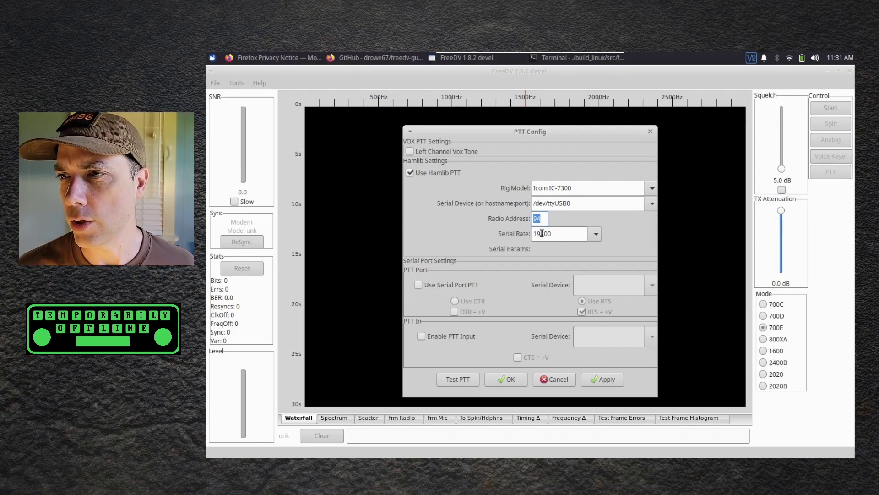
pyautogui.click(449, 381)
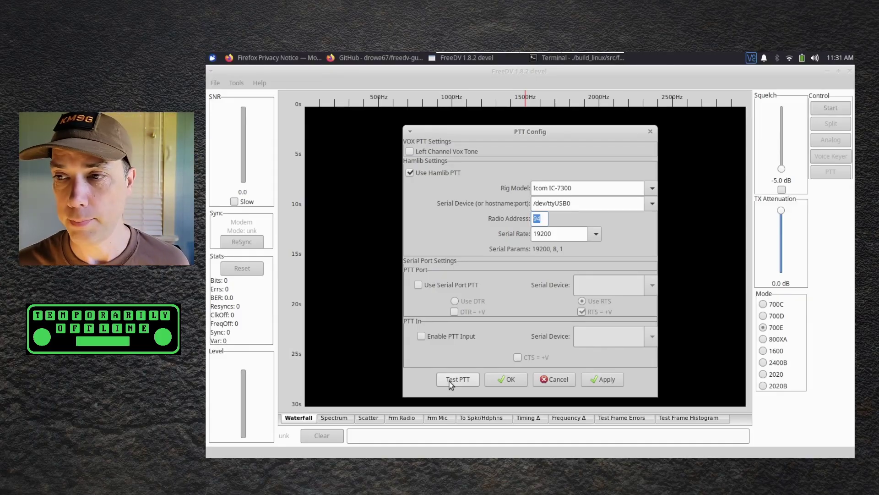